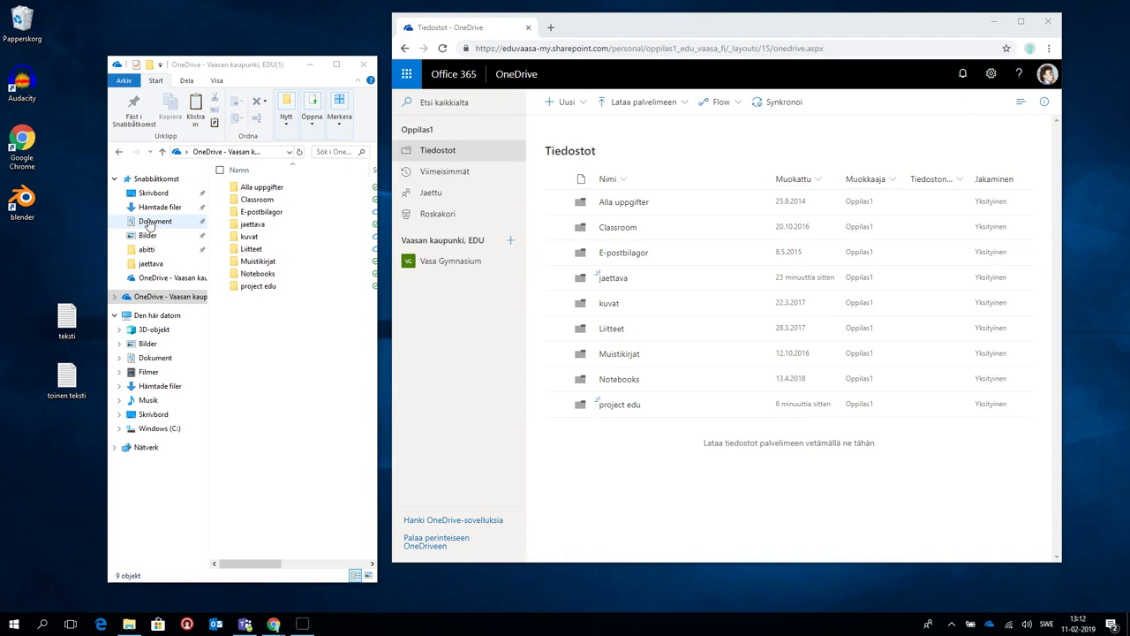
# Go through jaettava and Snabbåtkomst in File Explorer to reach the Skrivbord folder
pyautogui.click(50, 330)
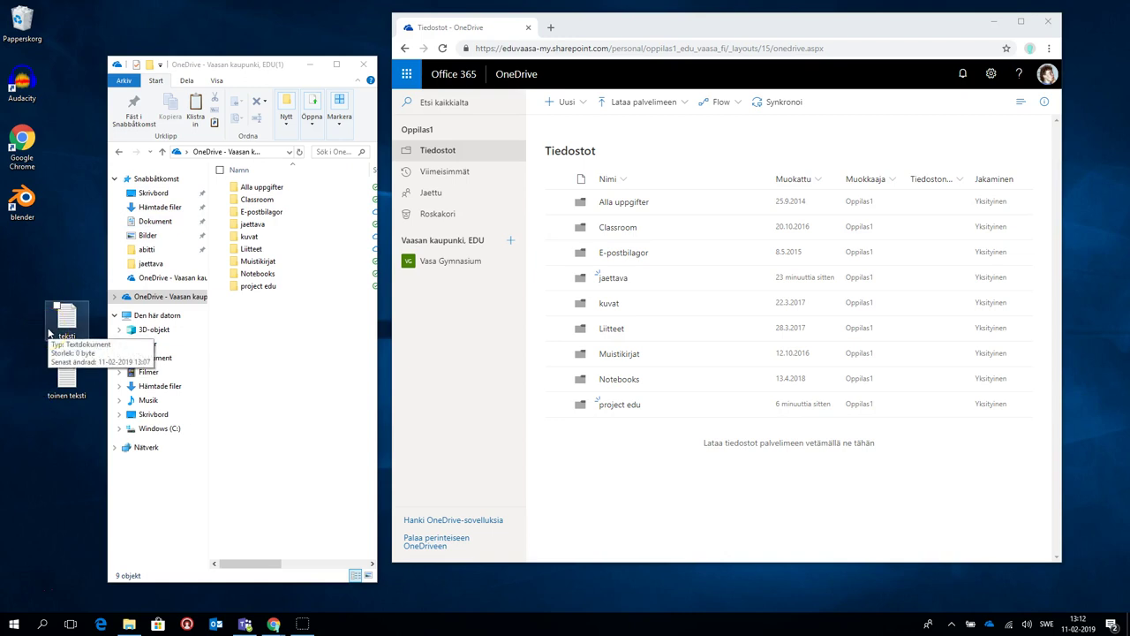
pyautogui.click(49, 274)
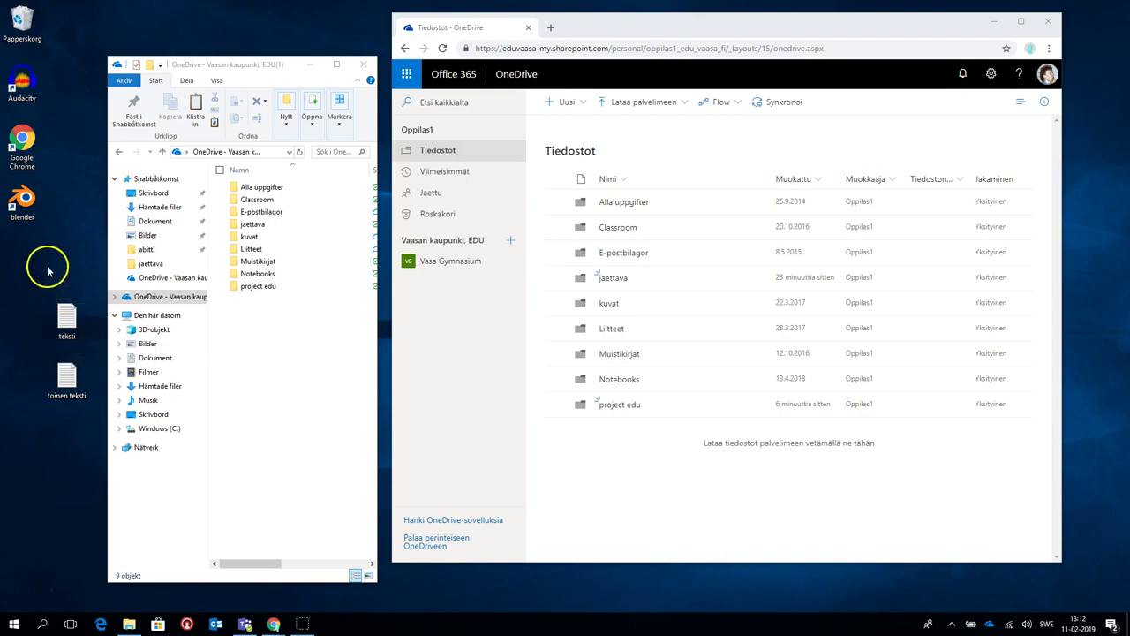
pyautogui.click(133, 196)
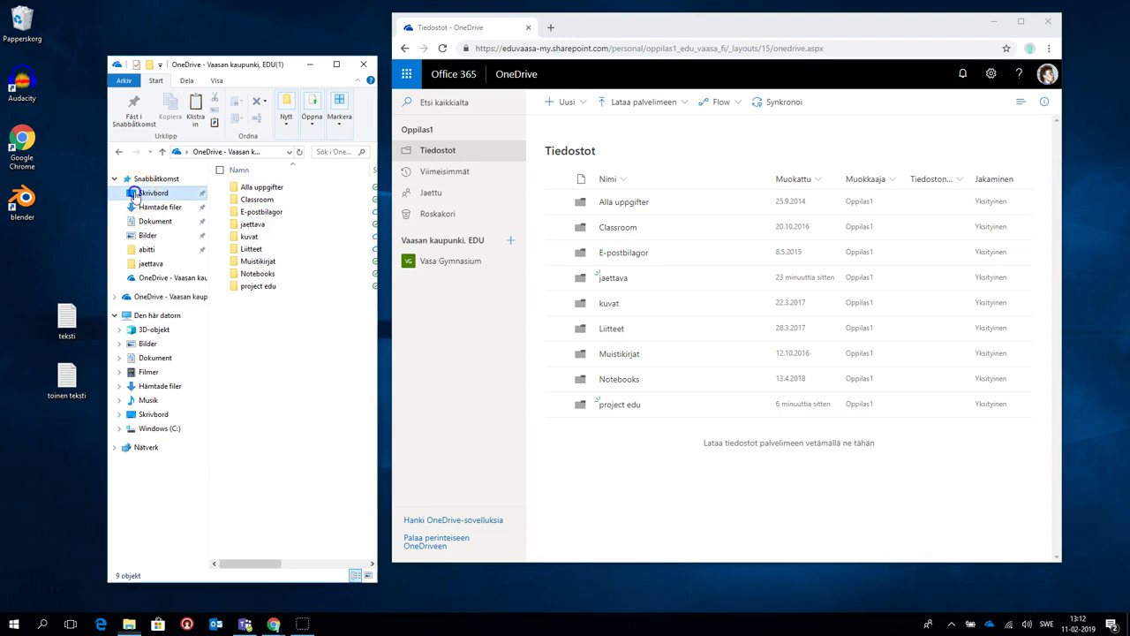
pyautogui.click(145, 264)
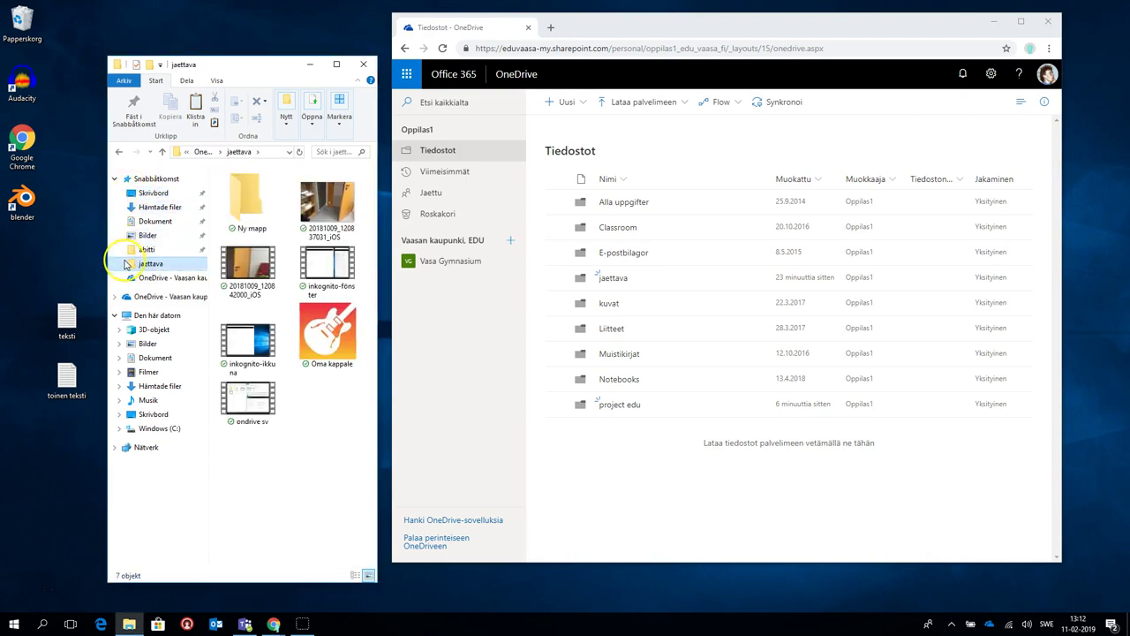
pyautogui.click(151, 181)
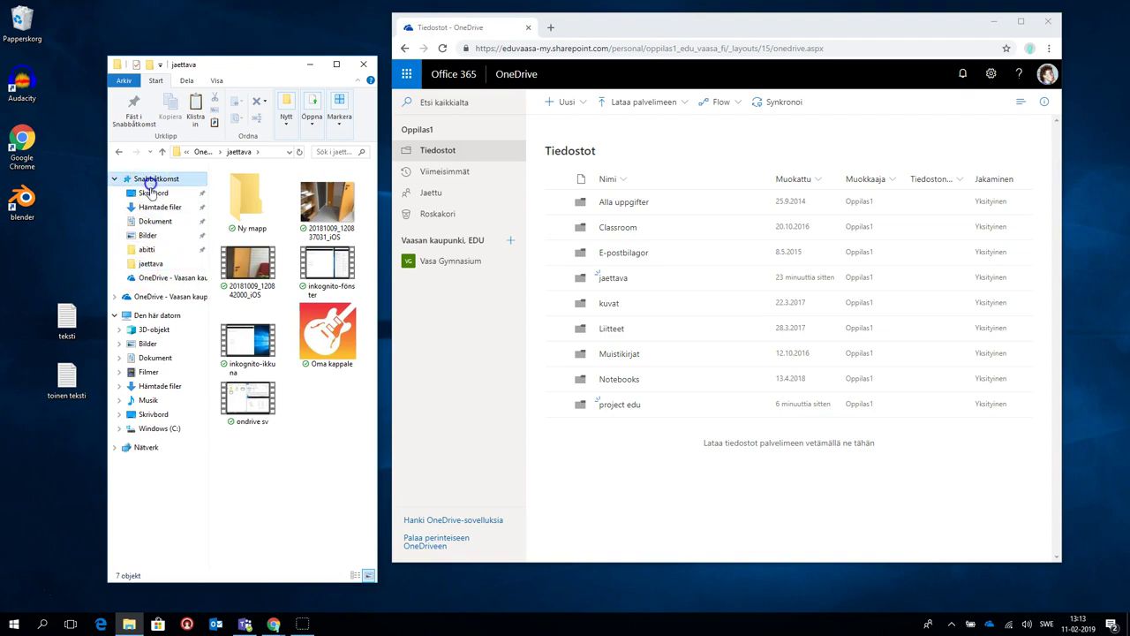
pyautogui.click(152, 193)
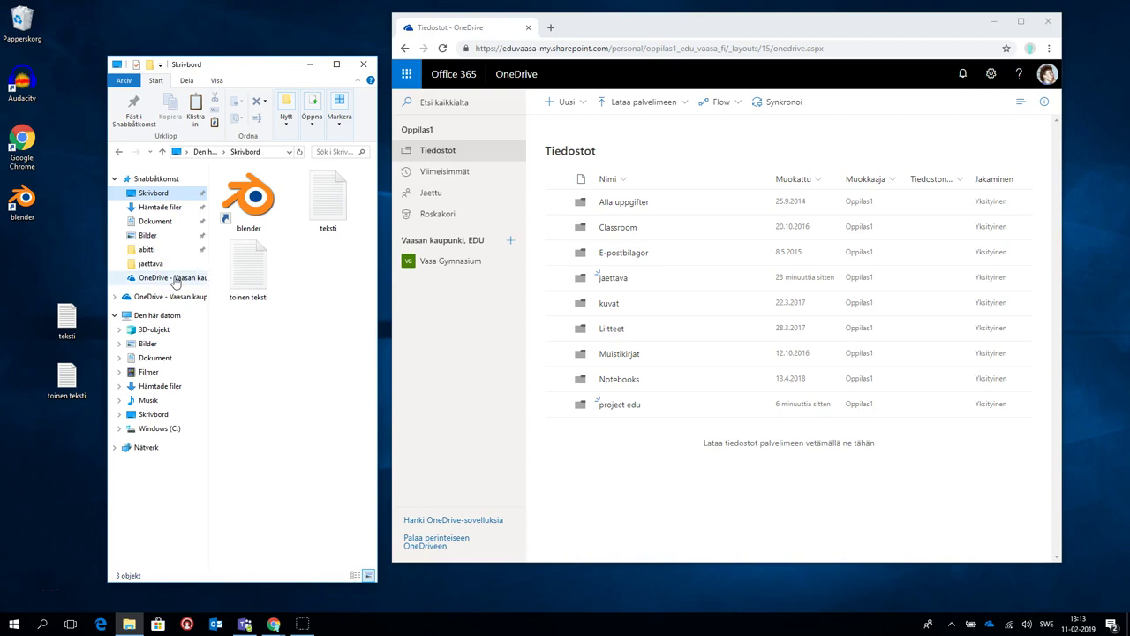
# Move teksti from the Desktop into OneDrive - Vaasan kaupunki and open that folder to confirm
pyautogui.moveTo(256, 267); pyautogui.dragTo(235, 275)
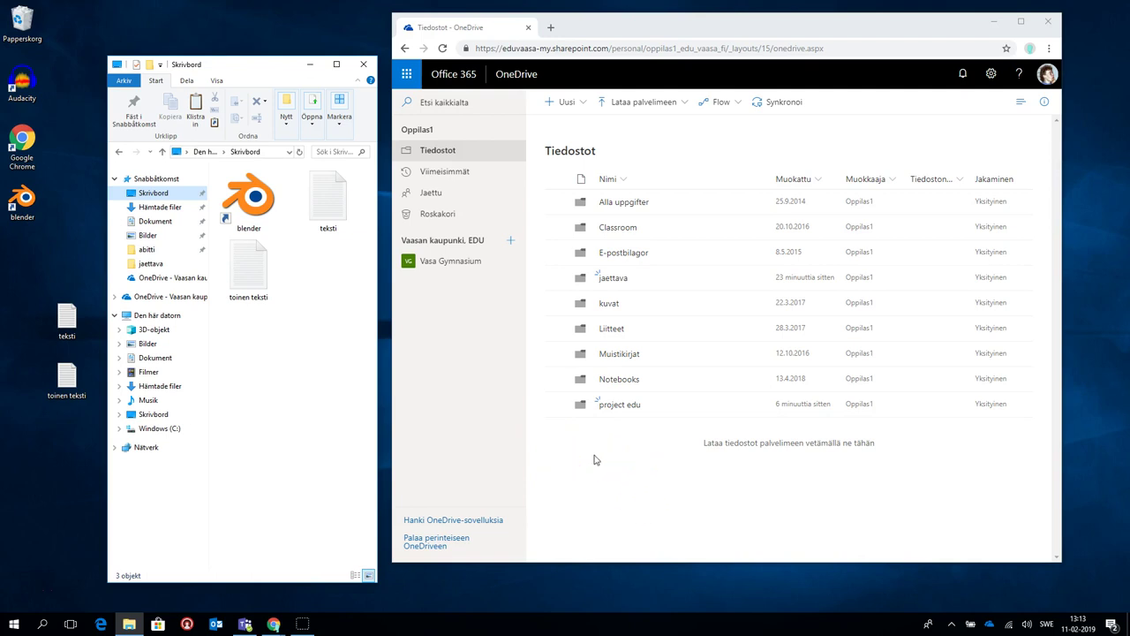
pyautogui.moveTo(306, 193); pyautogui.dragTo(172, 280)
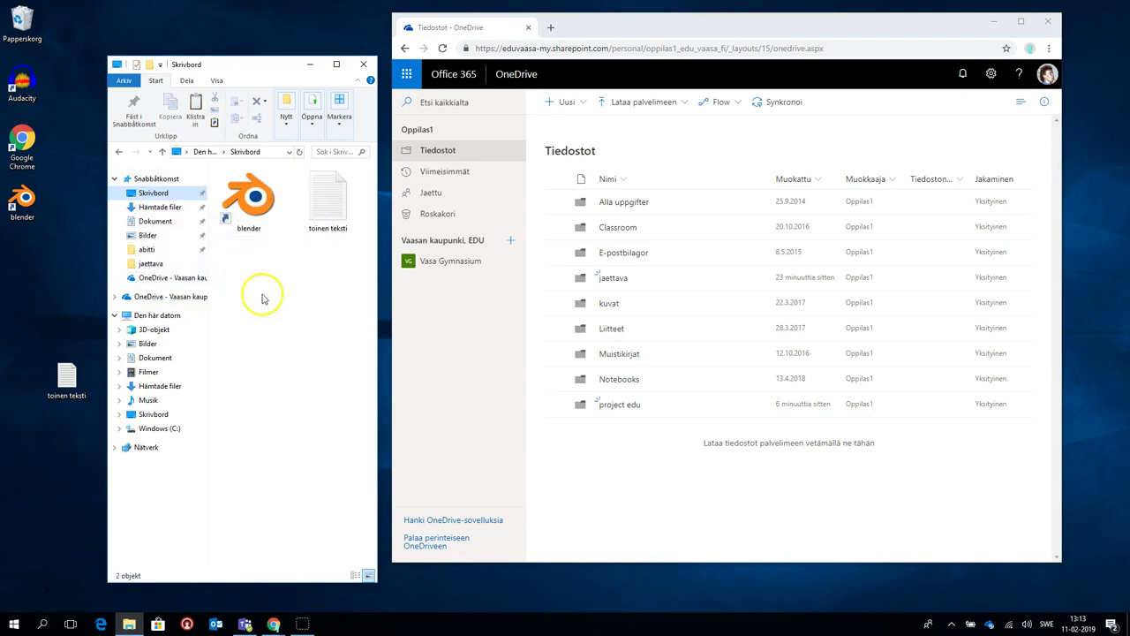
pyautogui.click(154, 277)
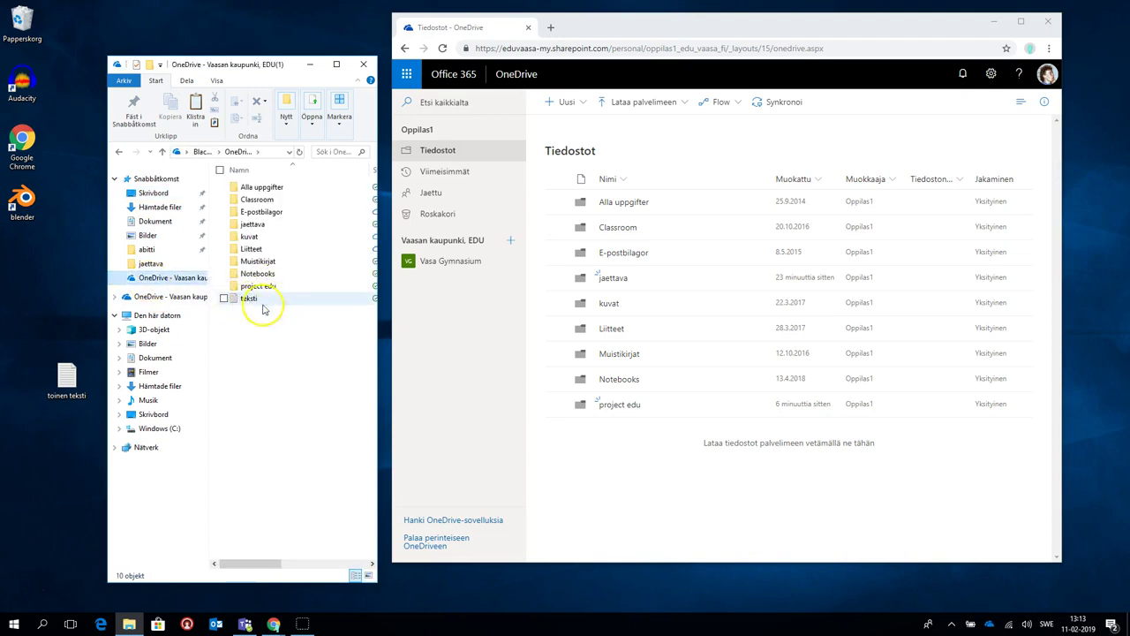
# Return to the OneDrive web list in Chrome so teksti.txt (4 tavua) appears
pyautogui.click(591, 456)
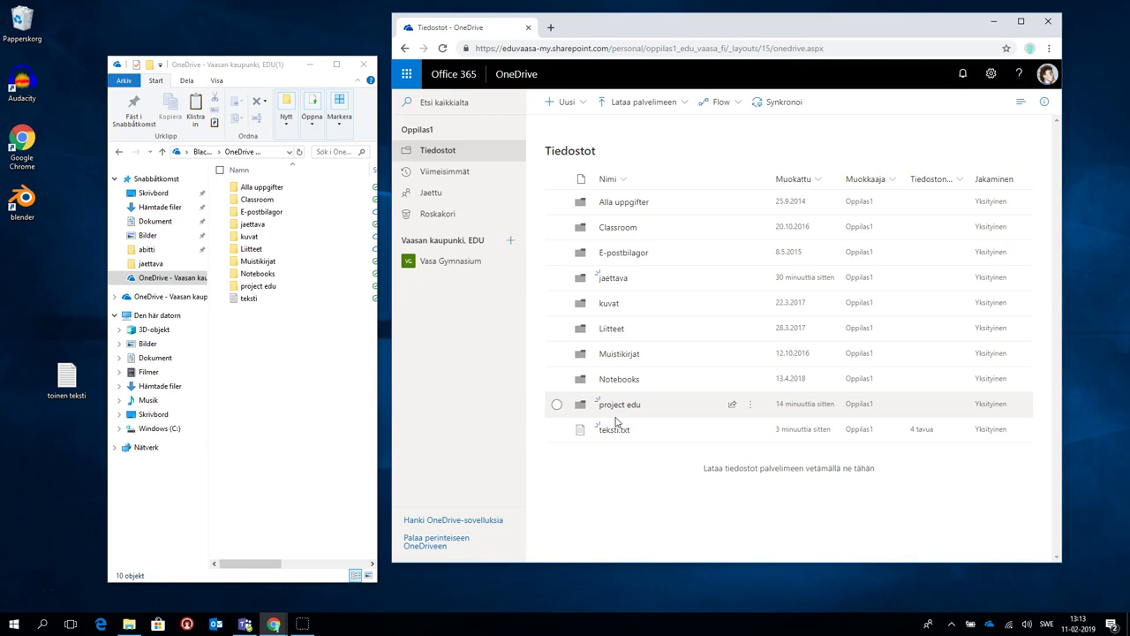
pyautogui.click(456, 412)
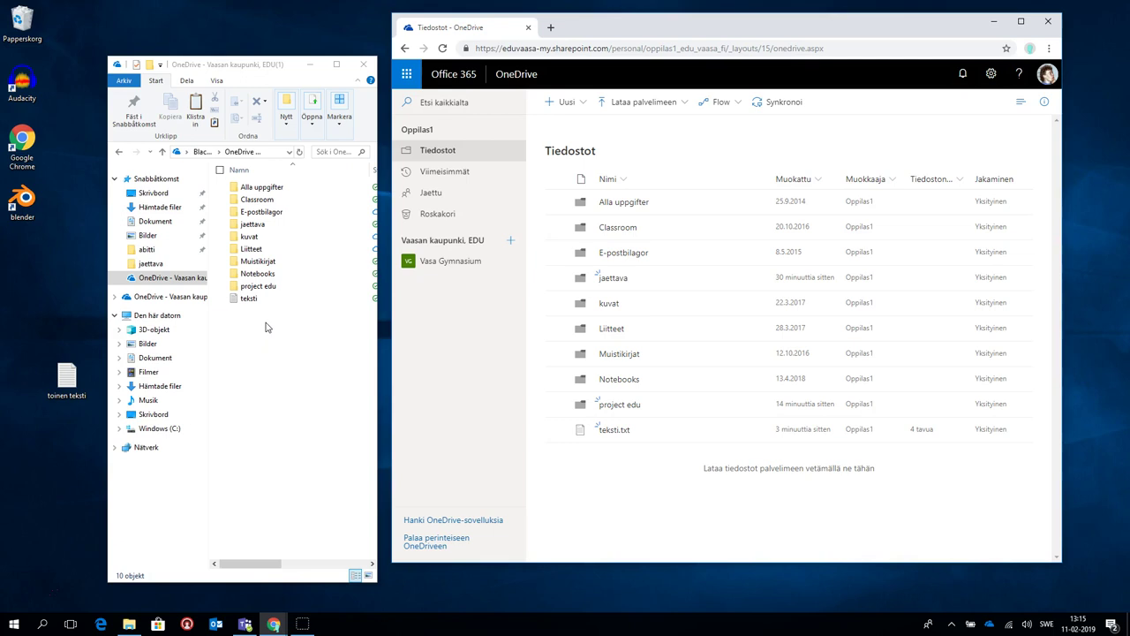
pyautogui.moveTo(271, 298); pyautogui.dragTo(616, 430)
pyautogui.moveTo(622, 433)
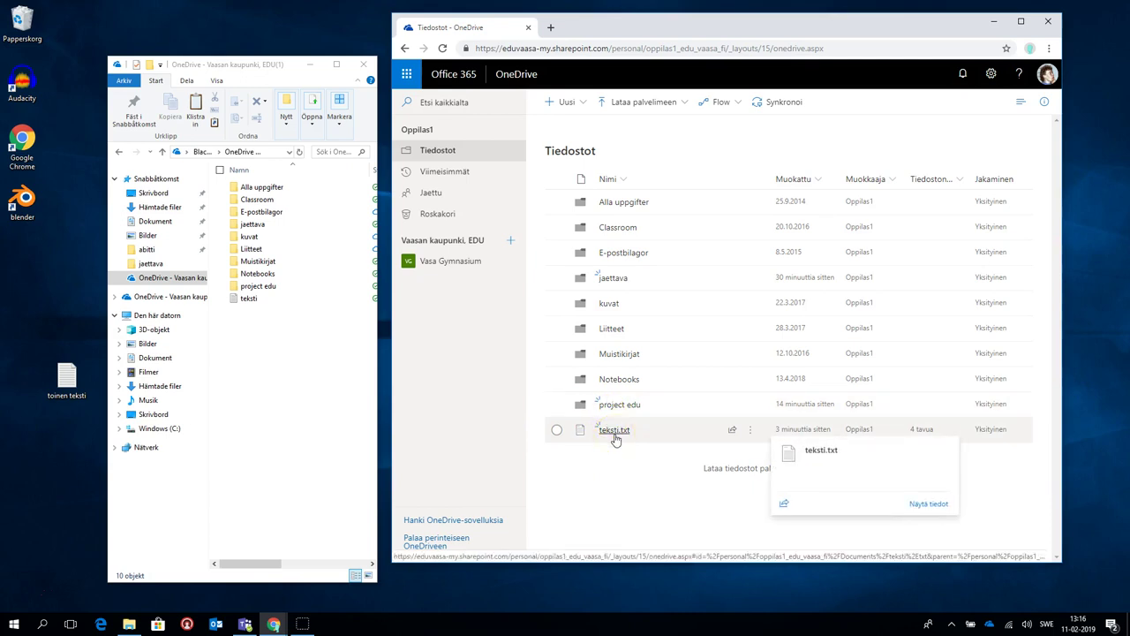
# Dismiss the teksti.txt preview card and bring up the file's Näytä toiminnot menu
pyautogui.click(615, 436)
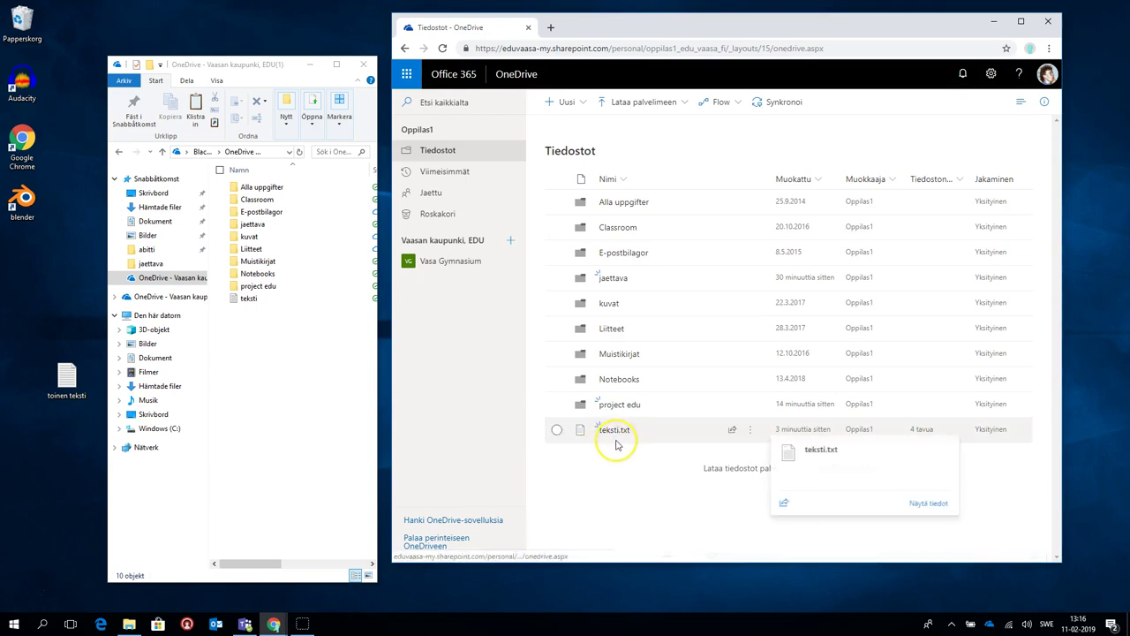
pyautogui.click(626, 441)
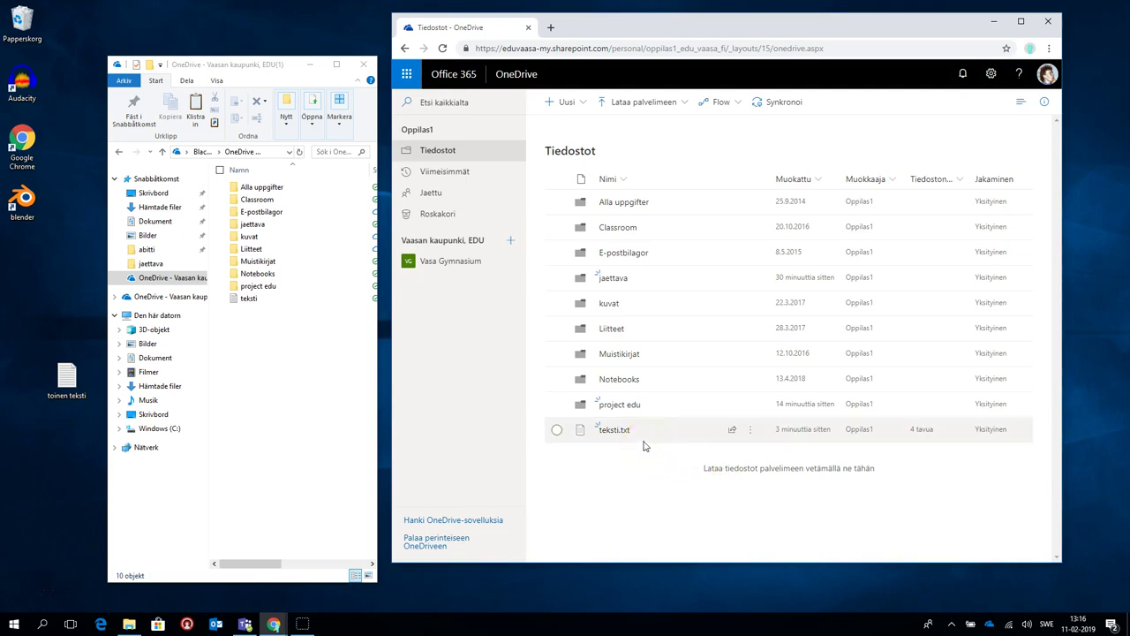
pyautogui.moveTo(614, 433)
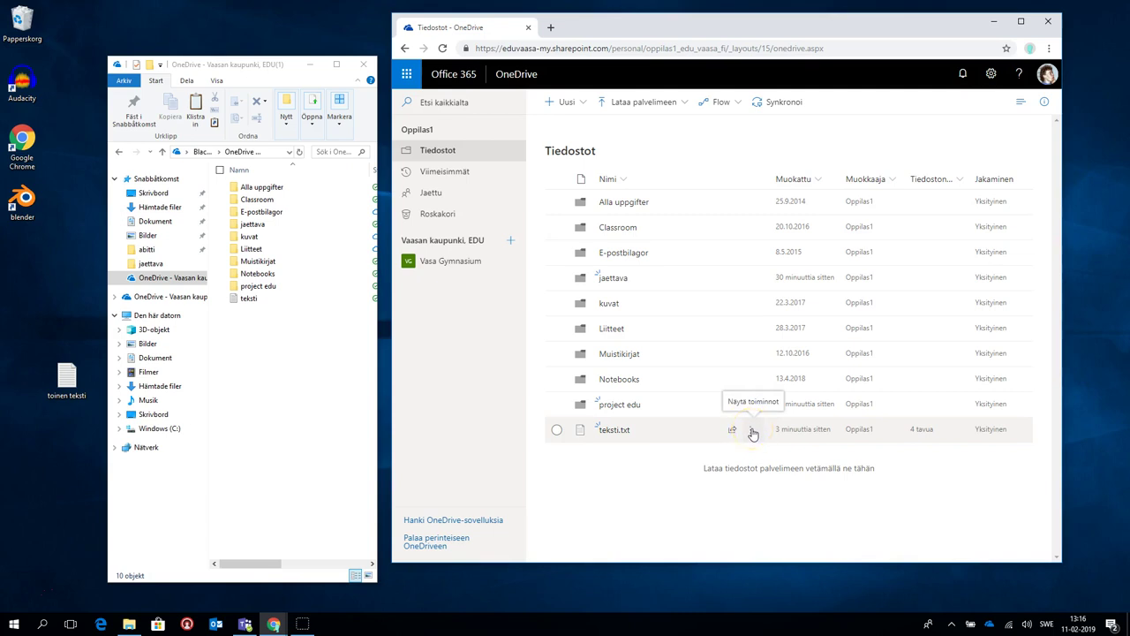
pyautogui.click(751, 430)
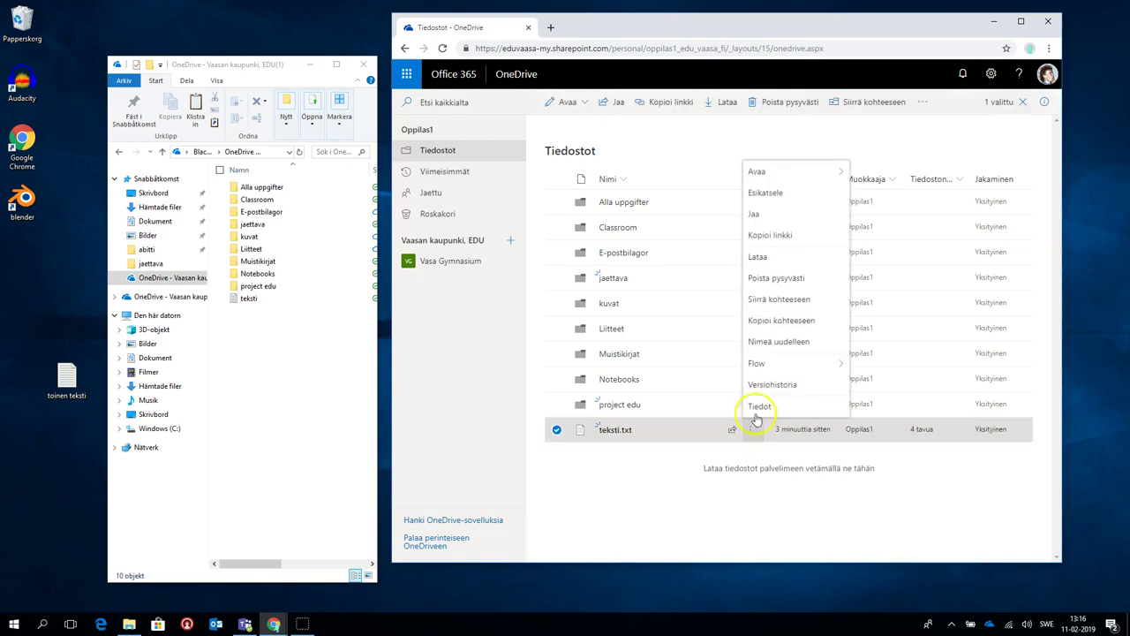
# Limit the teksti.txt share link to Vaasan kaupunki, EDU members with Salli muokkaaminen enabled
pyautogui.click(789, 221)
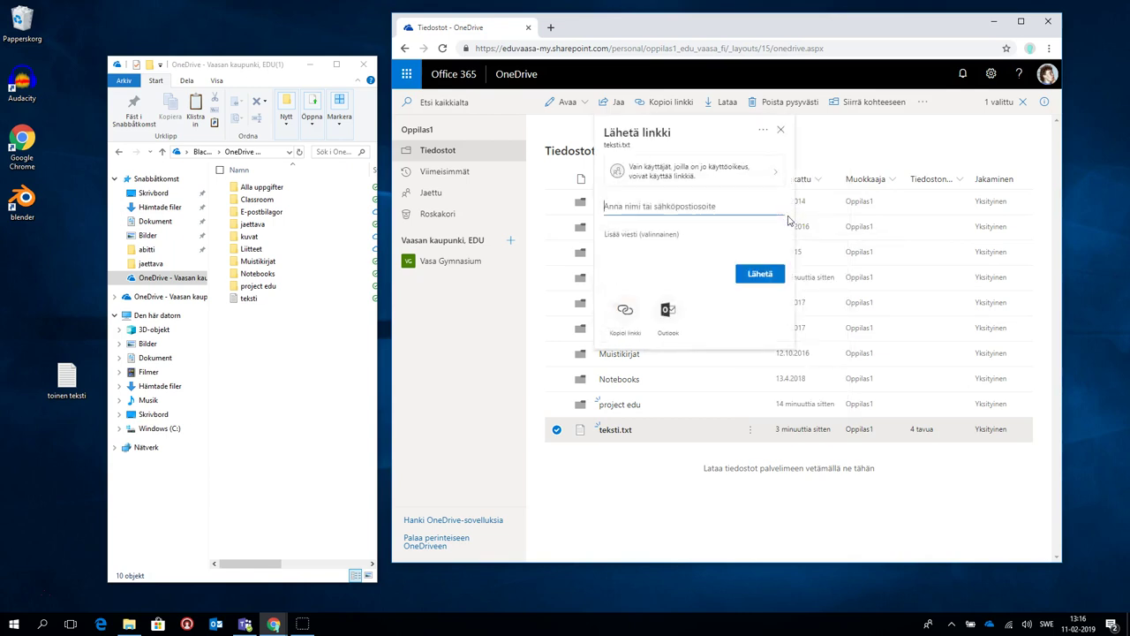
pyautogui.click(655, 169)
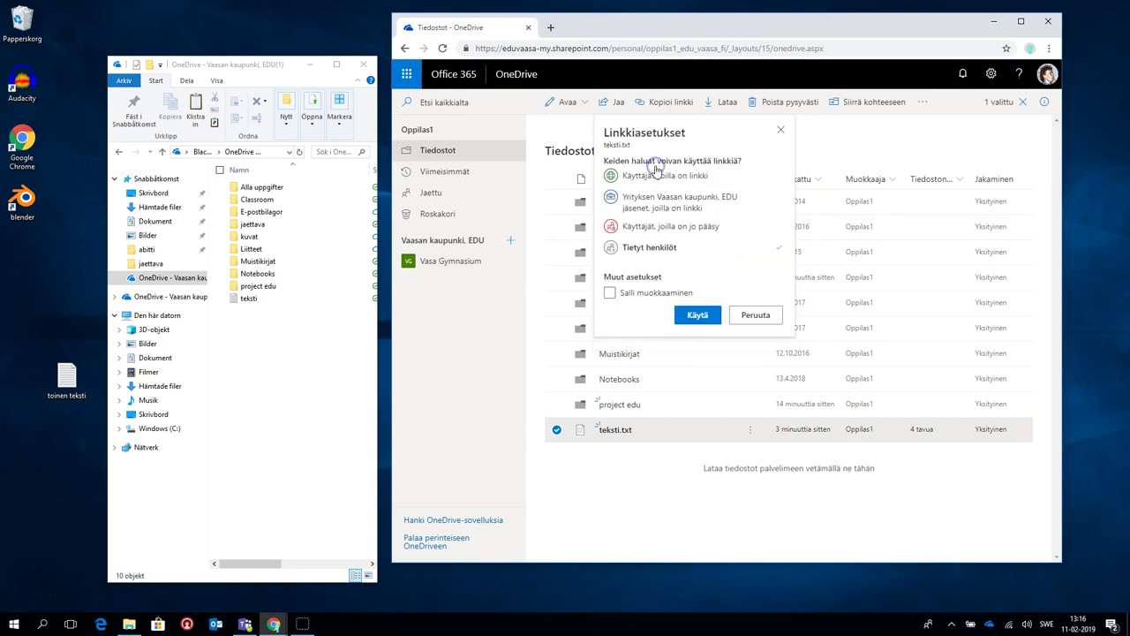
pyautogui.click(620, 251)
pyautogui.click(643, 253)
pyautogui.click(644, 248)
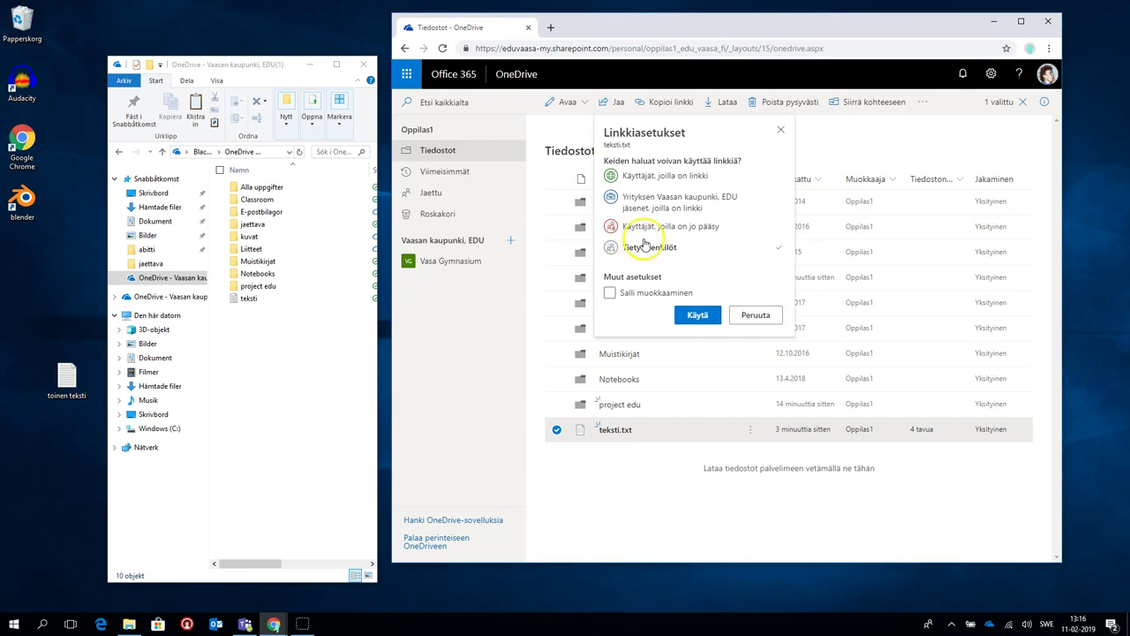
pyautogui.click(633, 222)
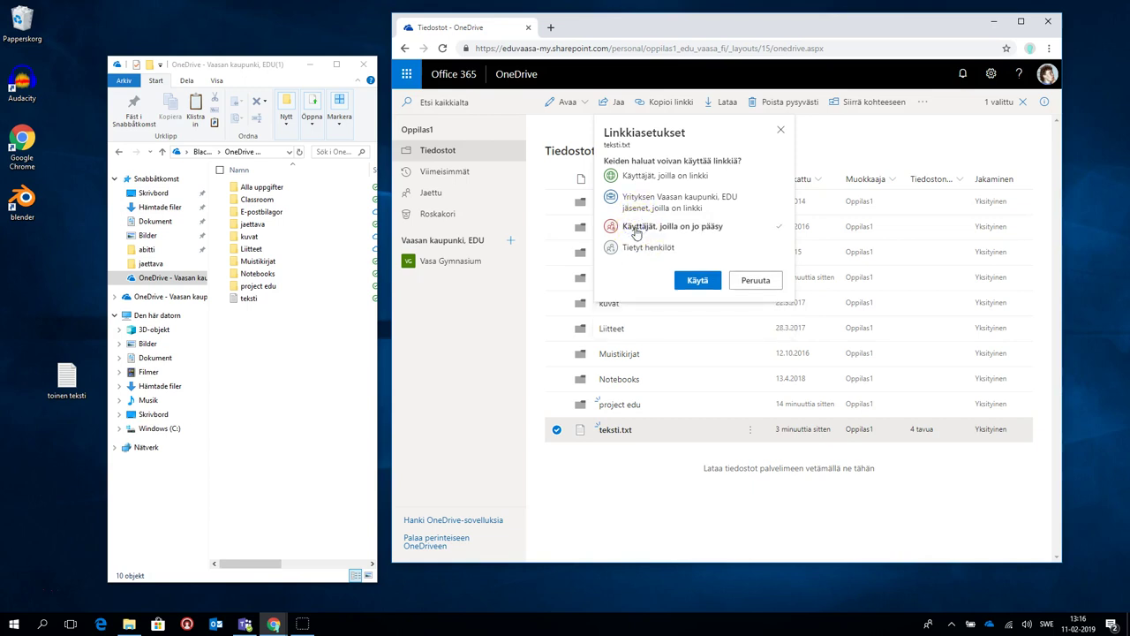
pyautogui.click(653, 228)
pyautogui.click(641, 200)
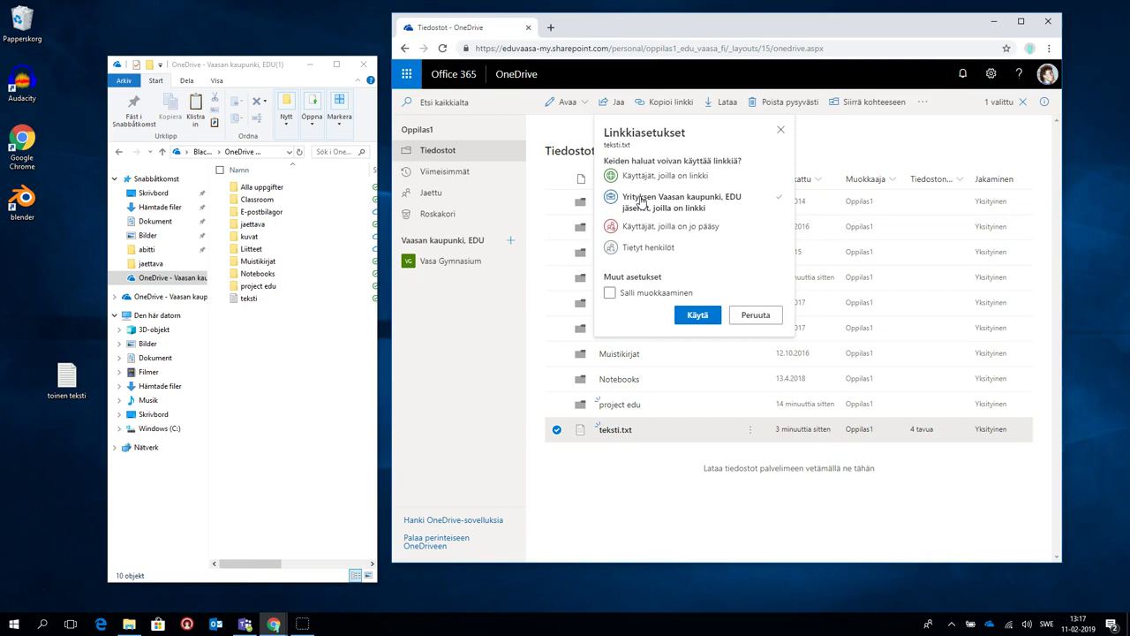
pyautogui.click(695, 206)
pyautogui.click(642, 178)
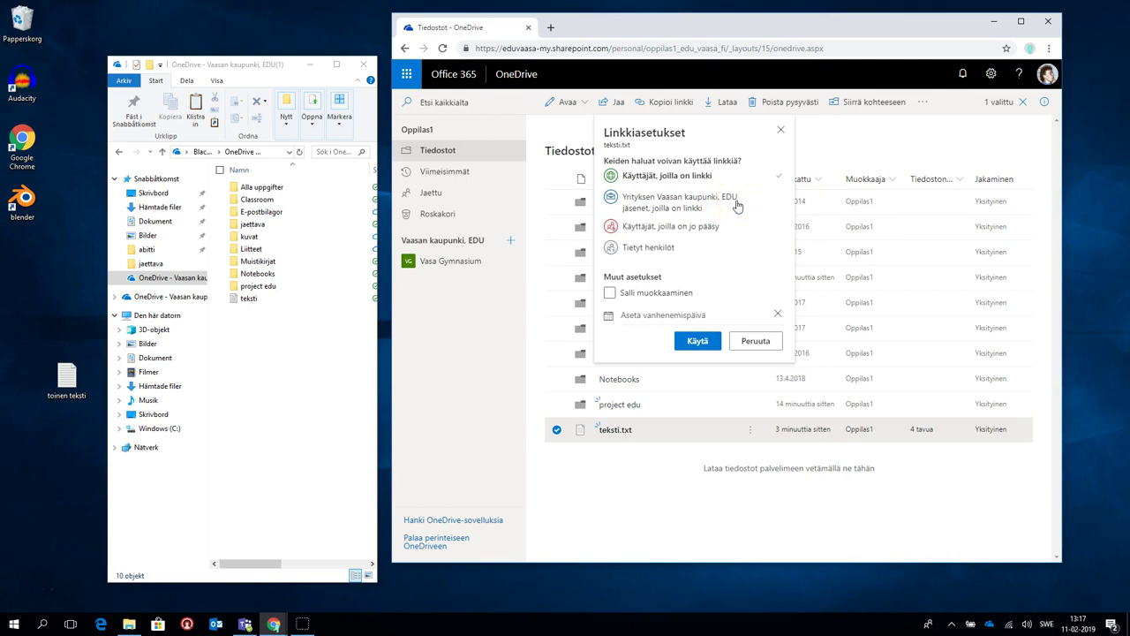
pyautogui.click(609, 294)
pyautogui.click(635, 200)
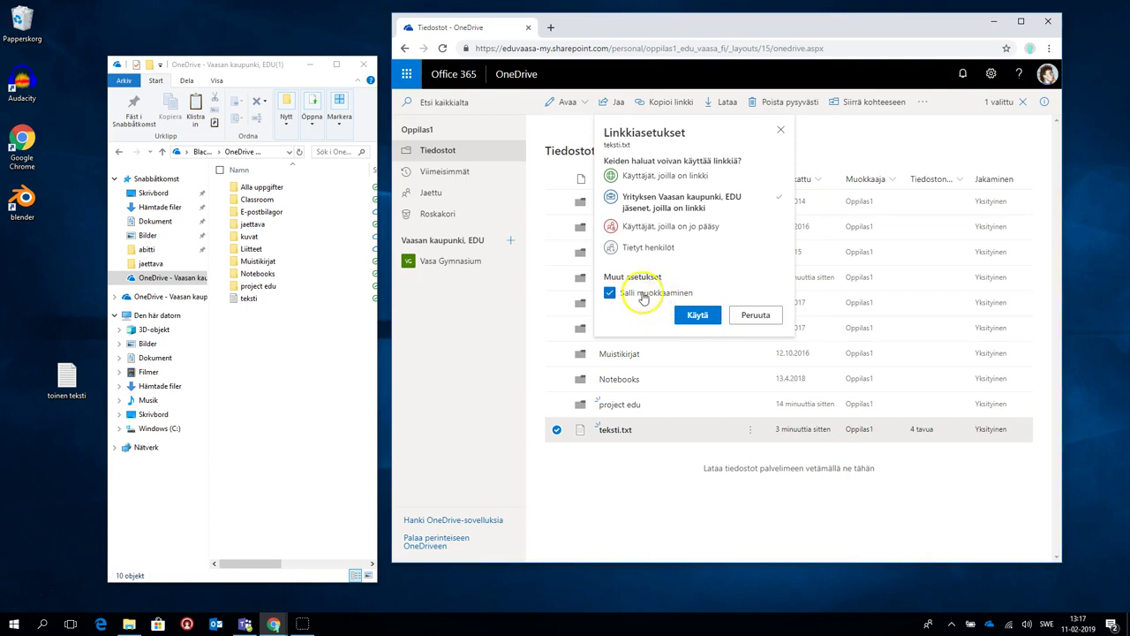
# Apply the link settings, copy the teksti.txt link, and close the link-copied confirmation
pyautogui.click(693, 316)
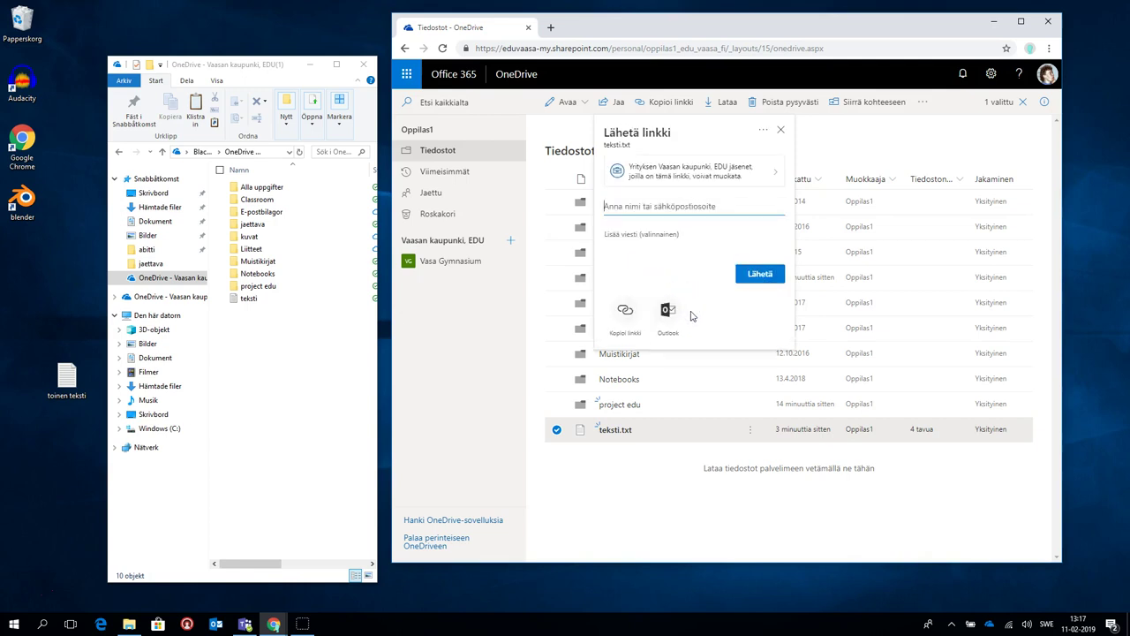
pyautogui.click(623, 309)
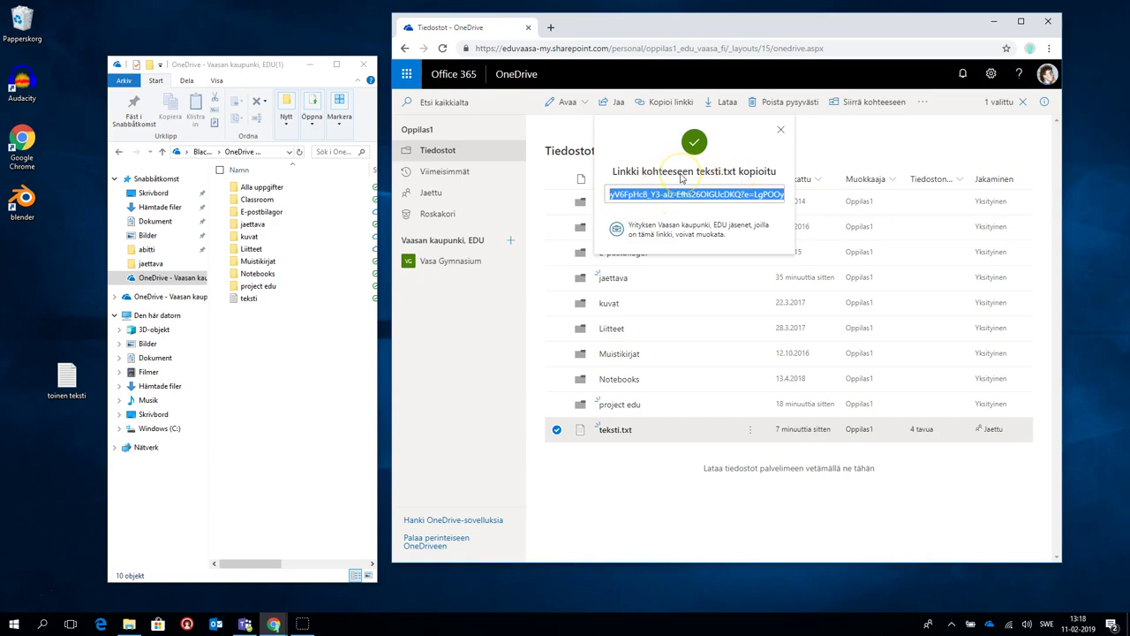
pyautogui.click(658, 206)
pyautogui.click(633, 466)
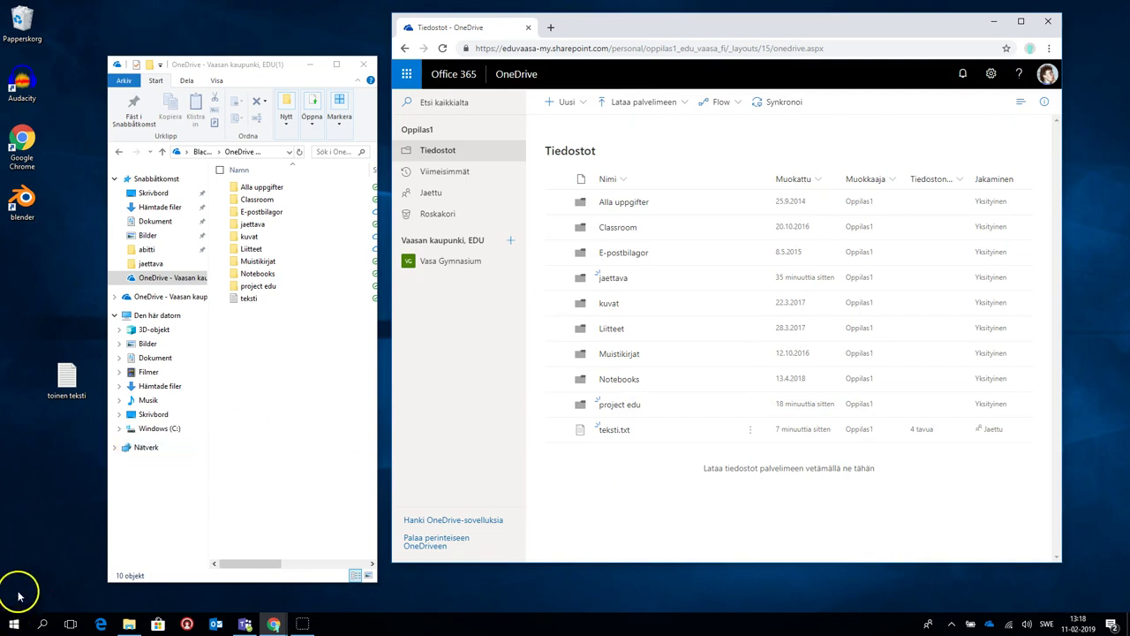
# Move teksti.txt into Oma OneDrive > project edu, check it there, and return to Tiedostot
pyautogui.moveTo(619, 435)
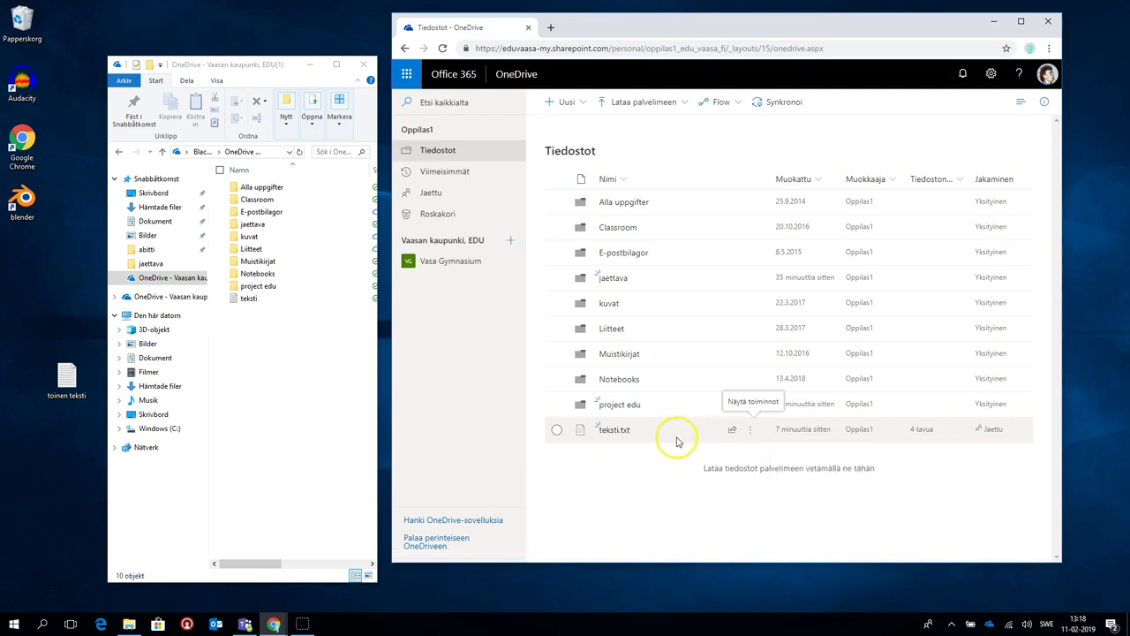
pyautogui.click(751, 430)
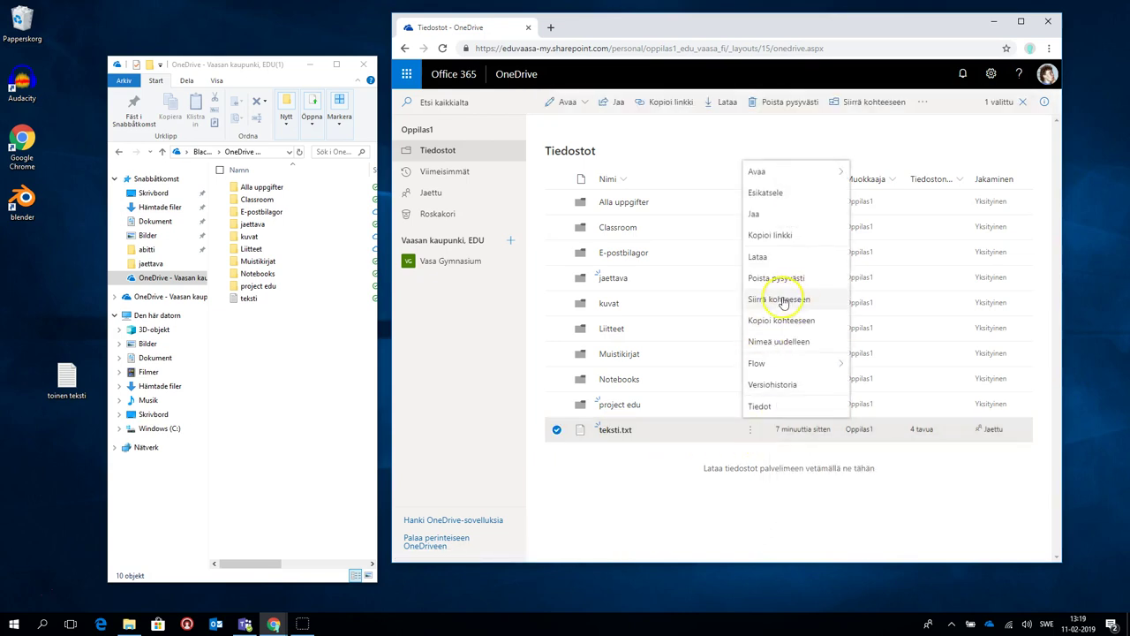
pyautogui.click(767, 302)
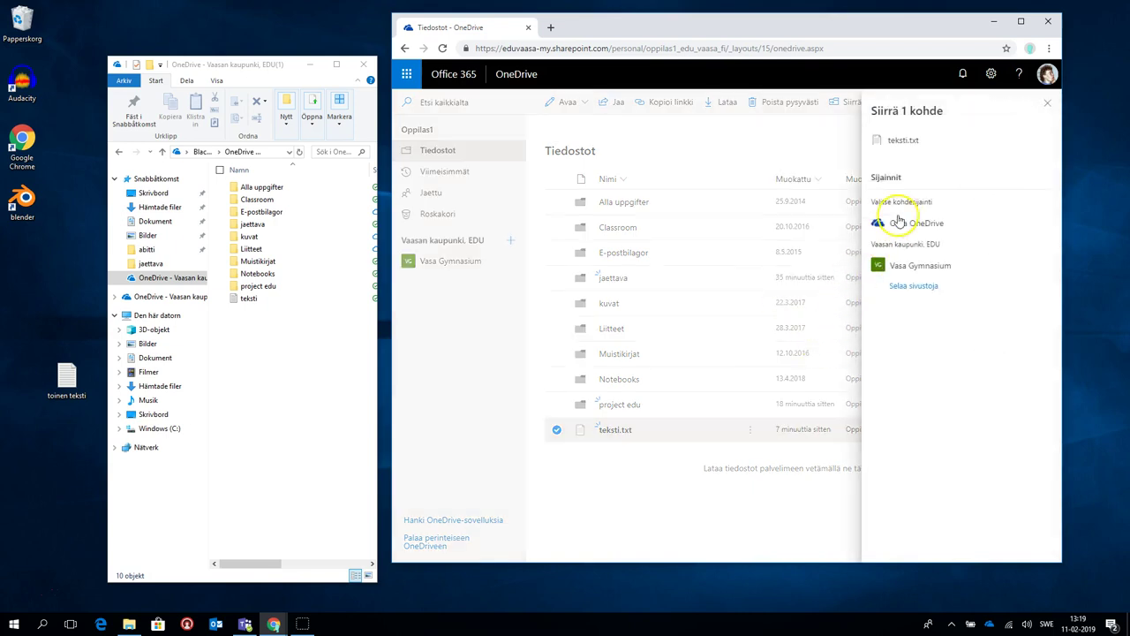
pyautogui.click(902, 222)
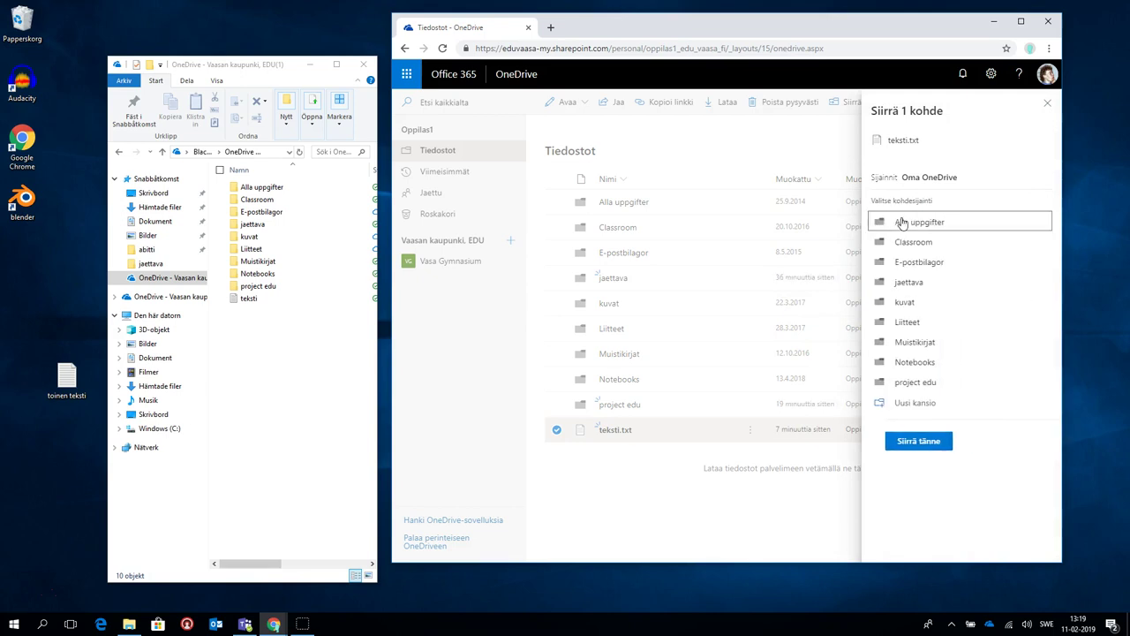
pyautogui.click(901, 381)
pyautogui.click(911, 272)
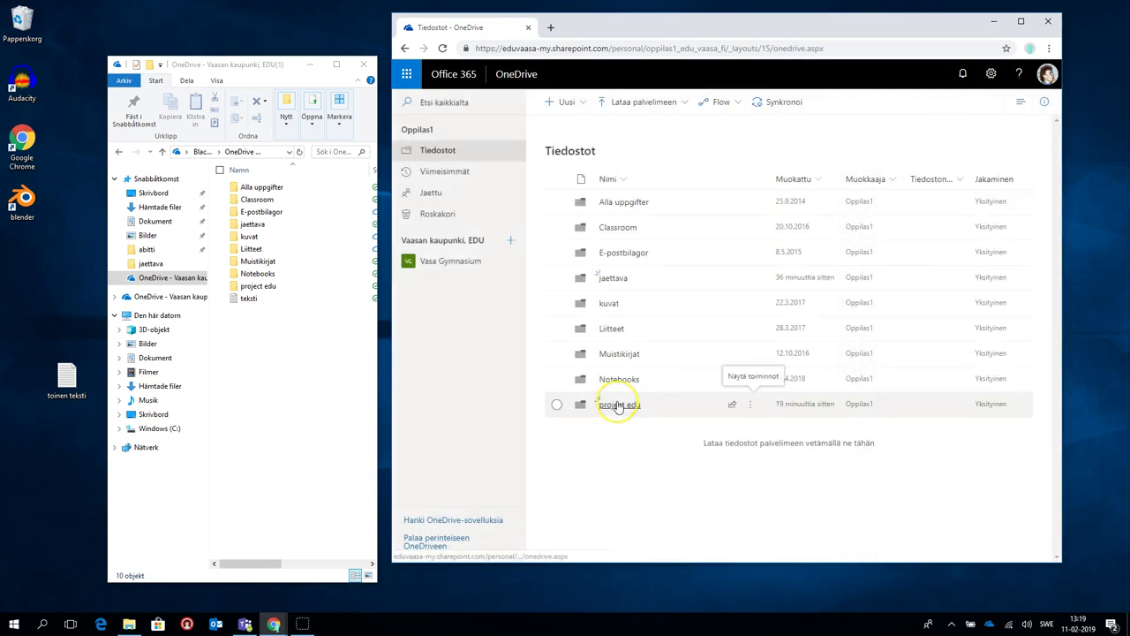
pyautogui.click(618, 404)
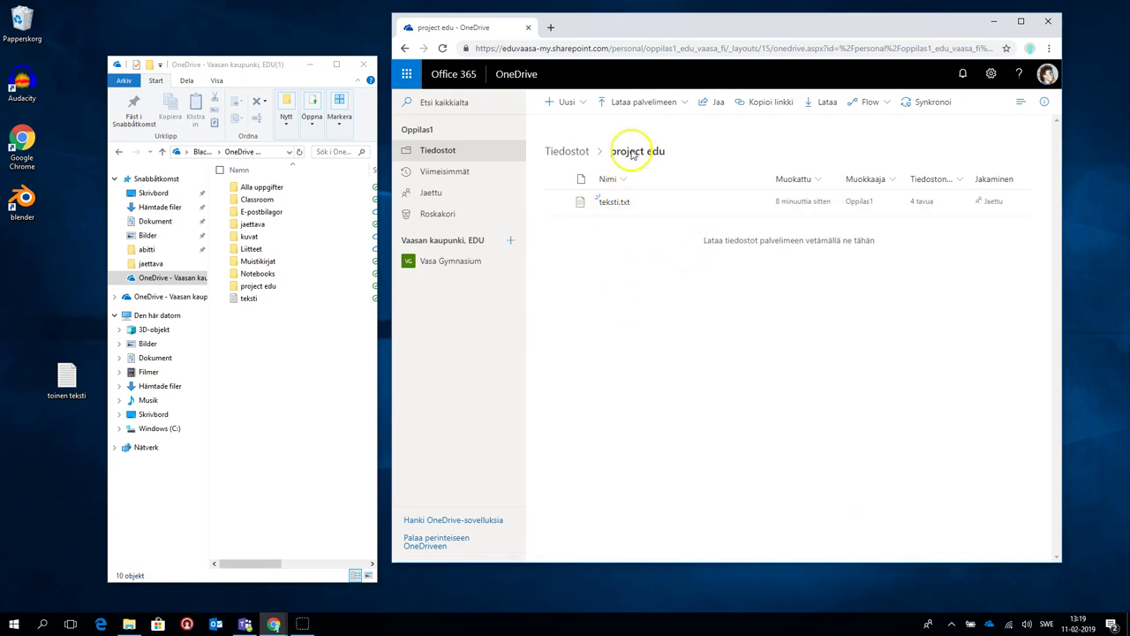
pyautogui.click(567, 151)
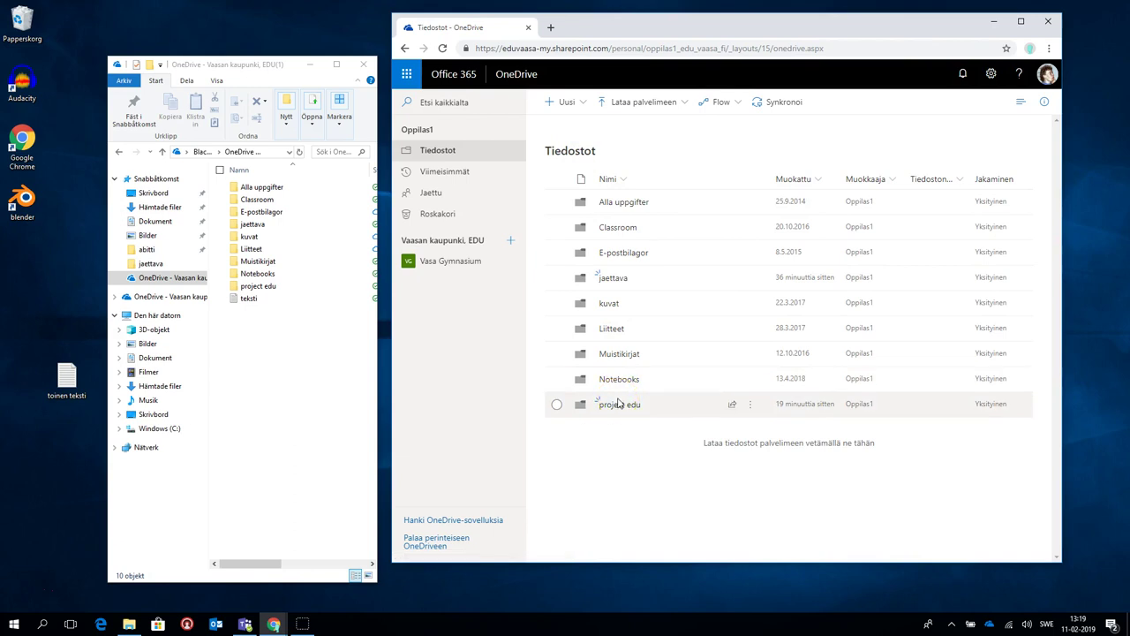
# Set the project edu share link to Tietyt henkilöt with Salli muokkaaminen, and apply
pyautogui.click(749, 403)
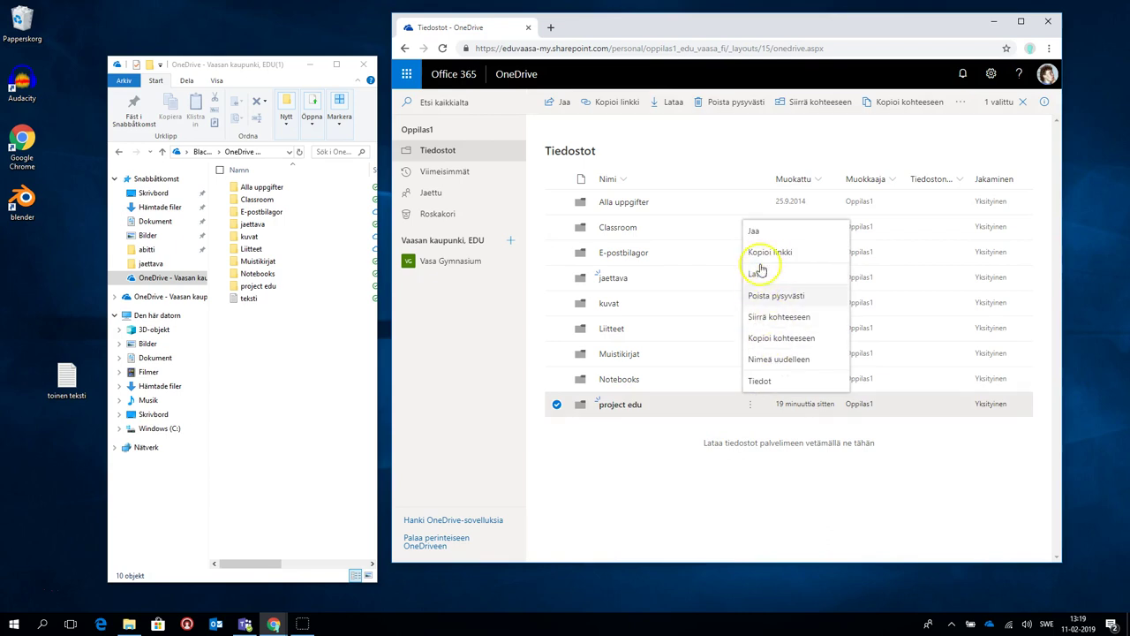
pyautogui.click(756, 231)
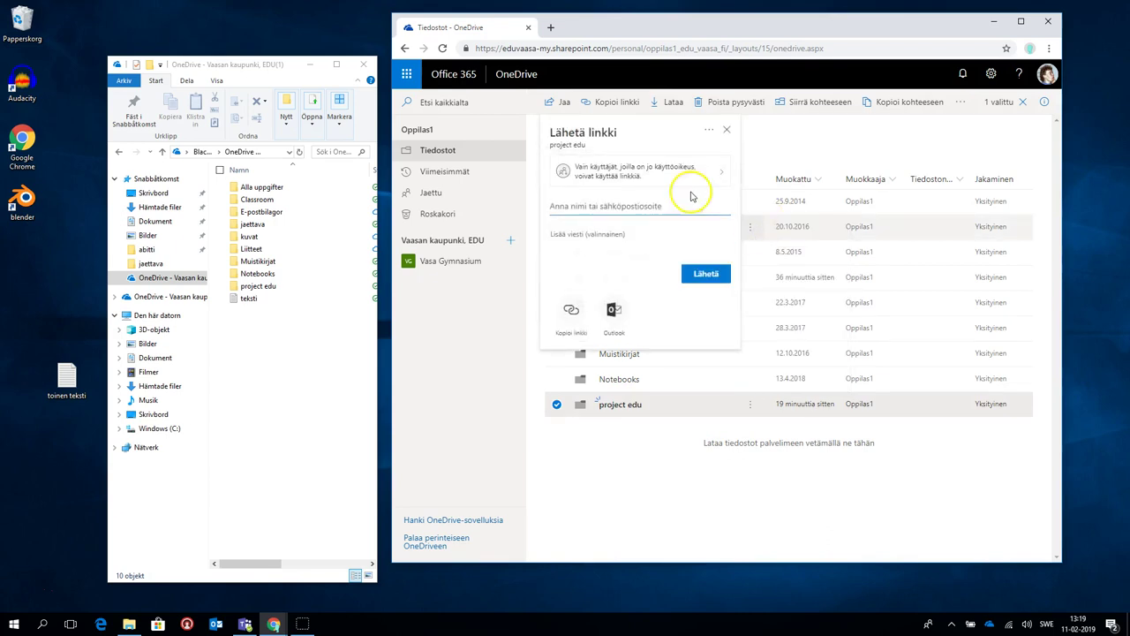
pyautogui.click(644, 178)
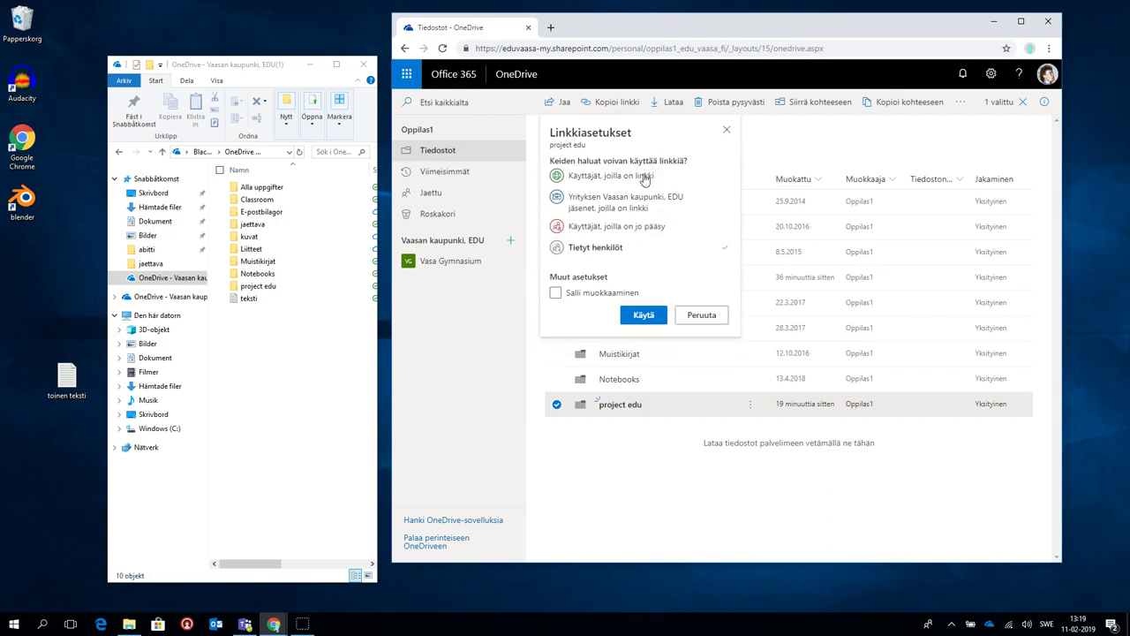
pyautogui.click(603, 250)
pyautogui.click(556, 247)
pyautogui.click(556, 294)
pyautogui.click(642, 318)
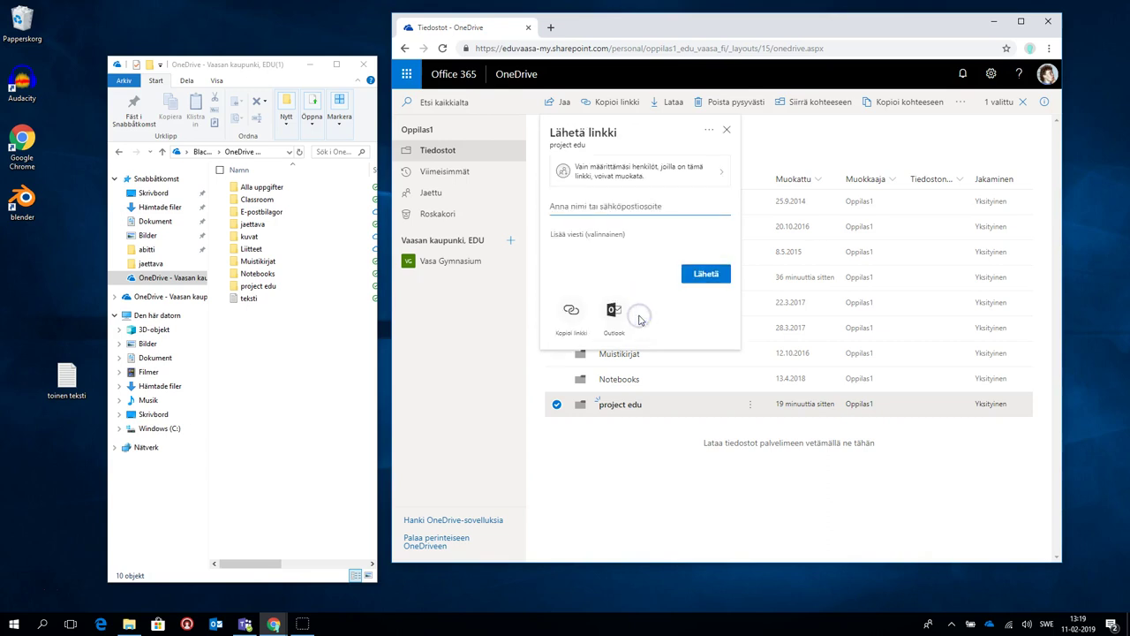
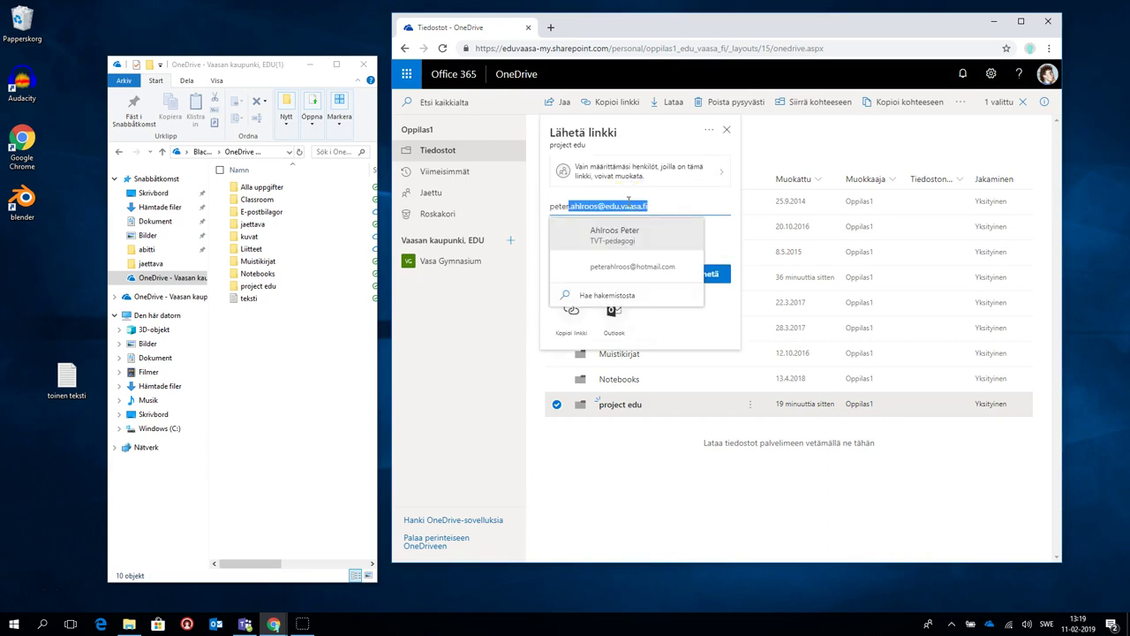
# Add a colleague as the link recipient by entering their name and picking the suggestion
pyautogui.click(605, 235)
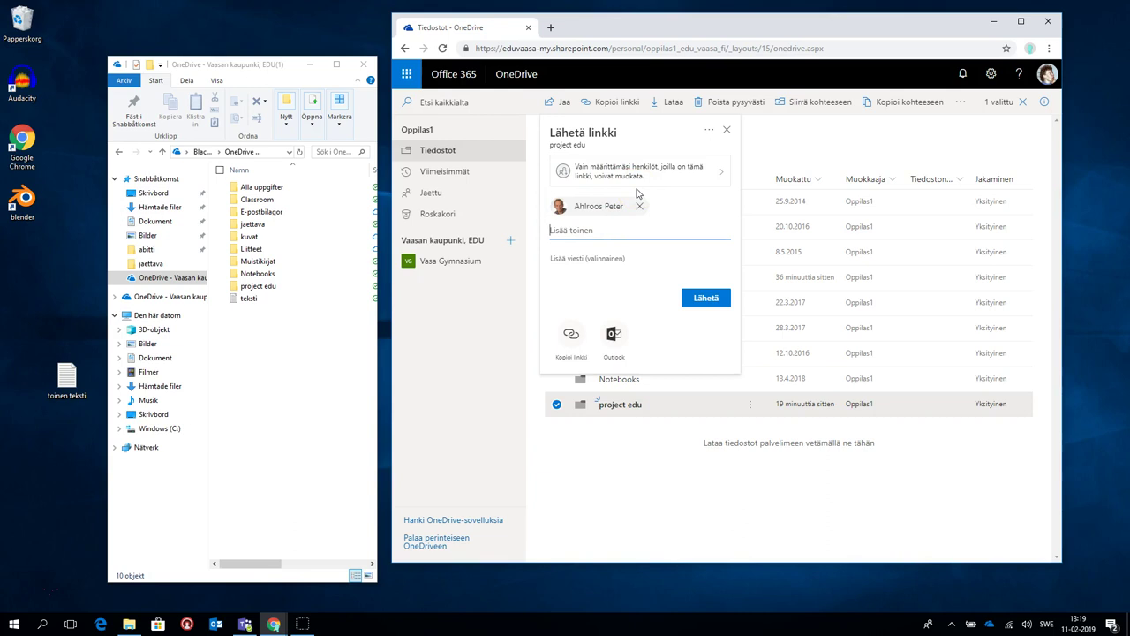
pyautogui.click(780, 177)
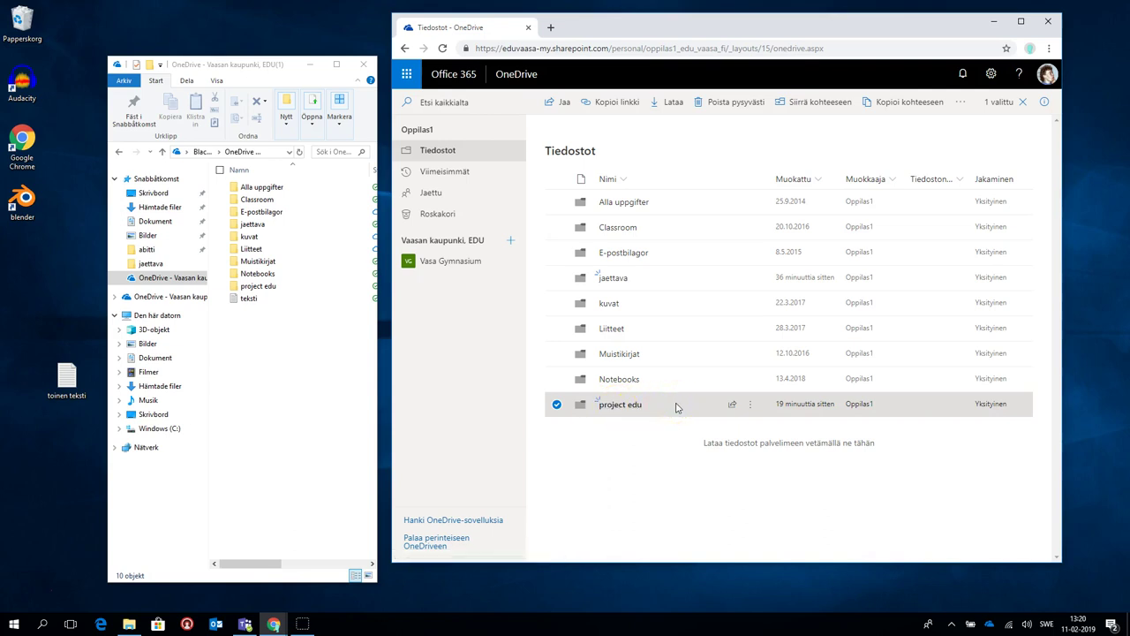
# Dismiss the Lähetä linkki panel so the Tiedostot list with project edu shows again
pyautogui.moveTo(676, 407); pyautogui.dragTo(580, 405)
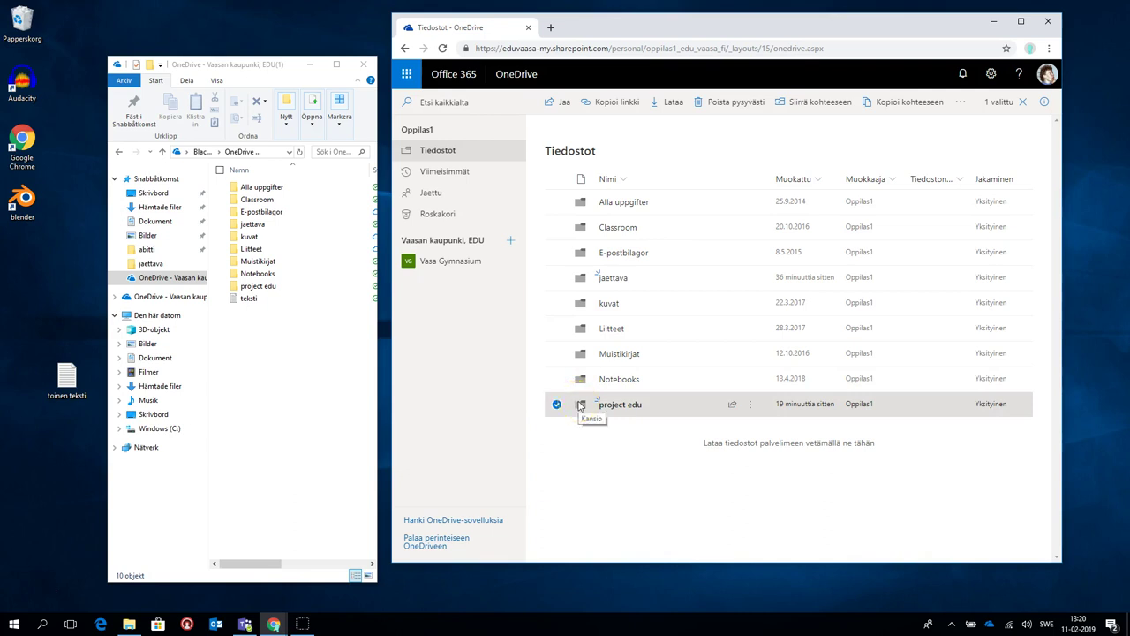